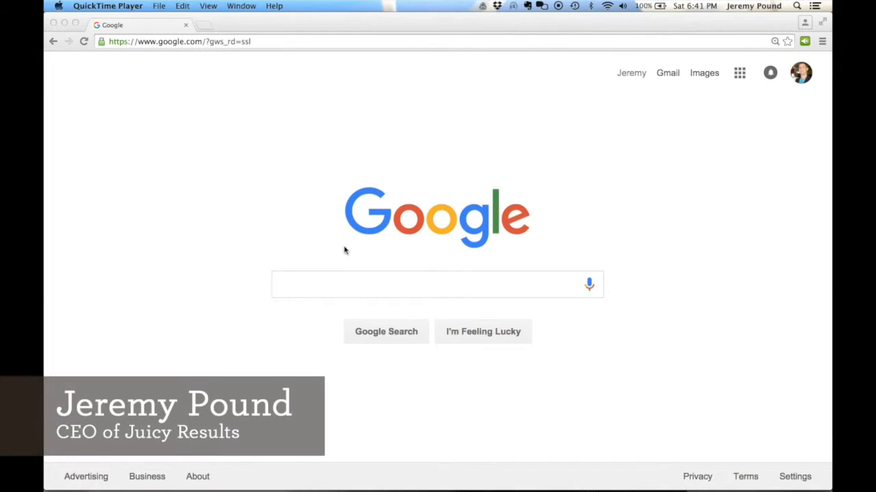
- Search Google for "screaming frog" and open the Screaming Frog SEO Spider Tool page to review its download options
{"action": "left_click", "coordinate": [361, 290]}
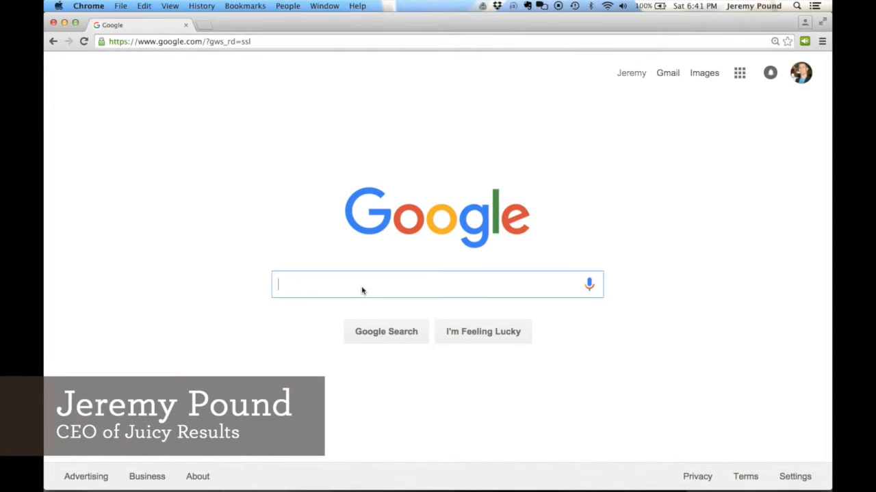
{"action": "type", "text": "sc"}
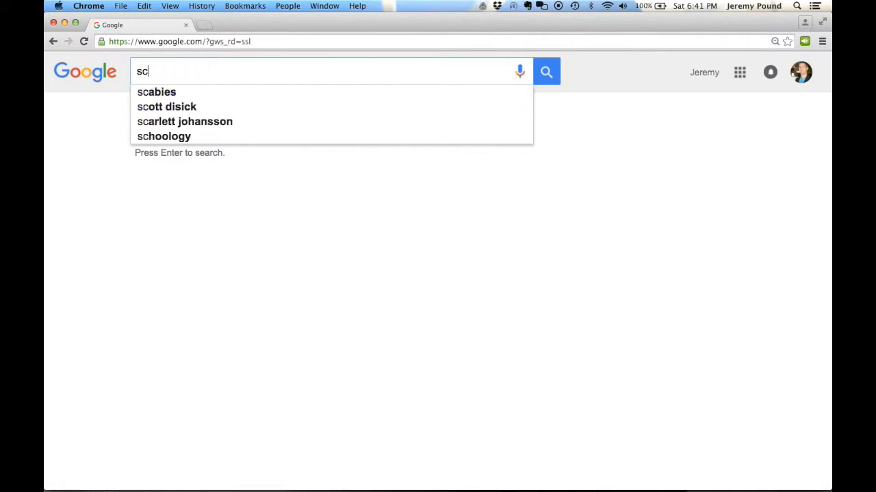
{"action": "type", "text": "reaming frog"}
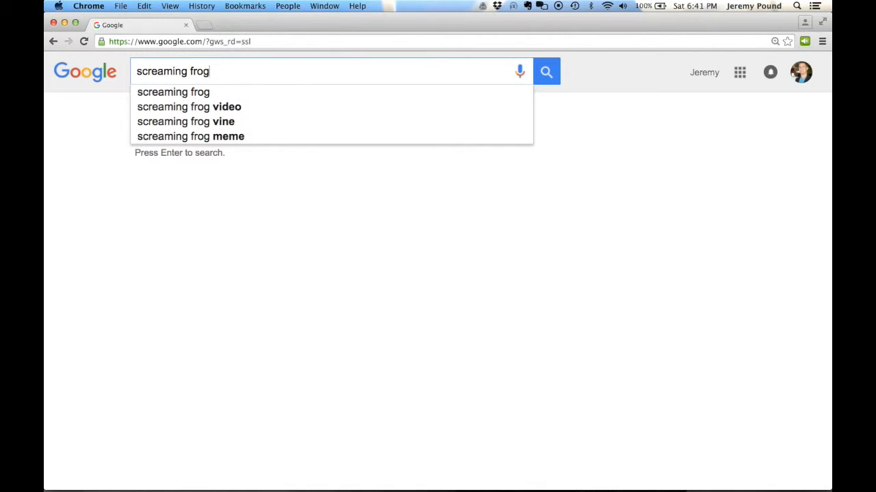
{"action": "key", "text": "Return"}
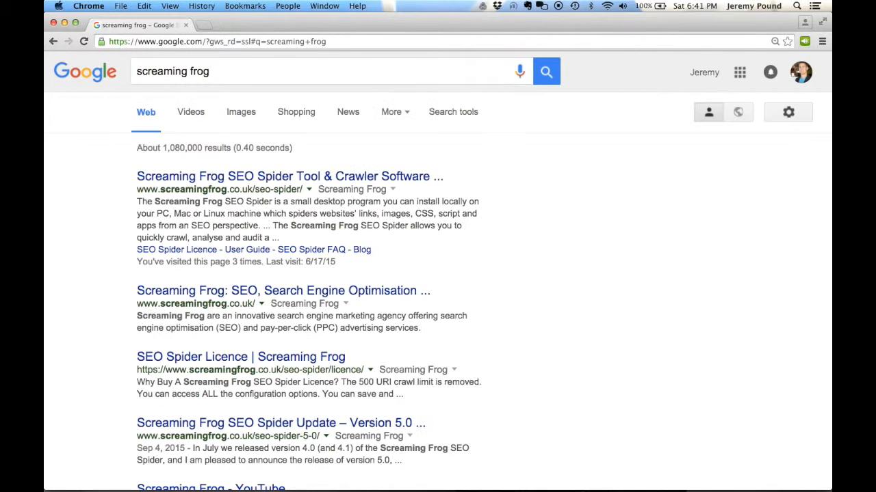
{"action": "left_click", "coordinate": [324, 178]}
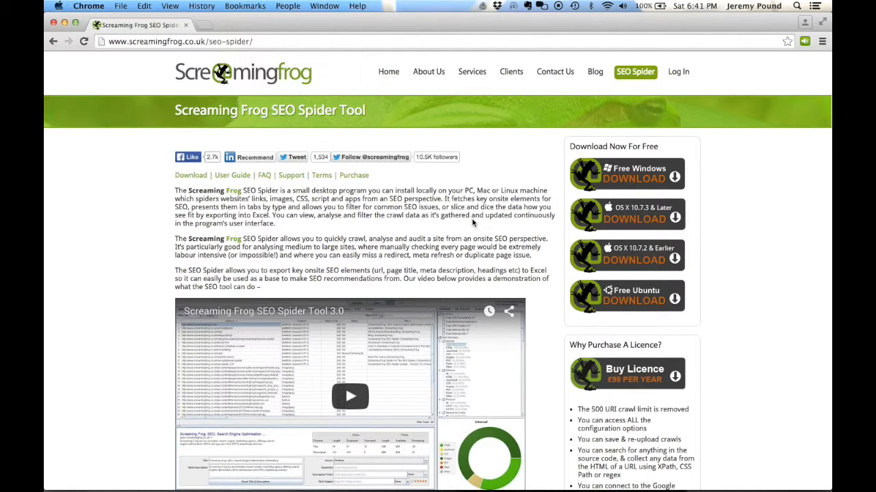
{"action": "scroll", "coordinate": [472, 223], "scroll_direction": "down", "scroll_amount": 3}
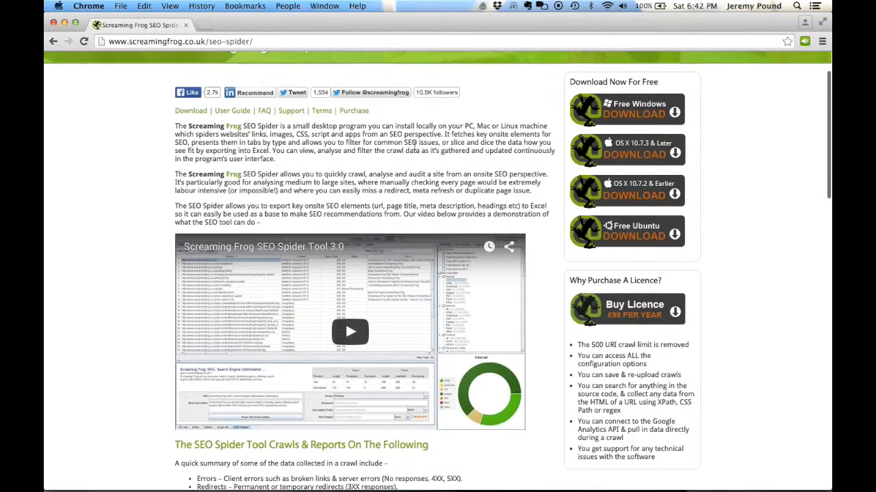
{"action": "scroll", "coordinate": [414, 149], "scroll_direction": "up", "scroll_amount": 3}
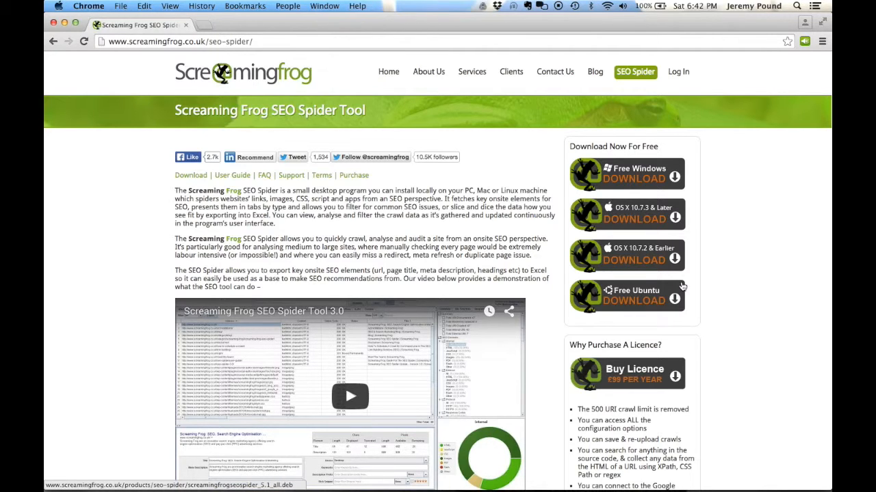
{"action": "key", "text": "super+Tab"}
{"action": "key", "text": "super+Tab"}
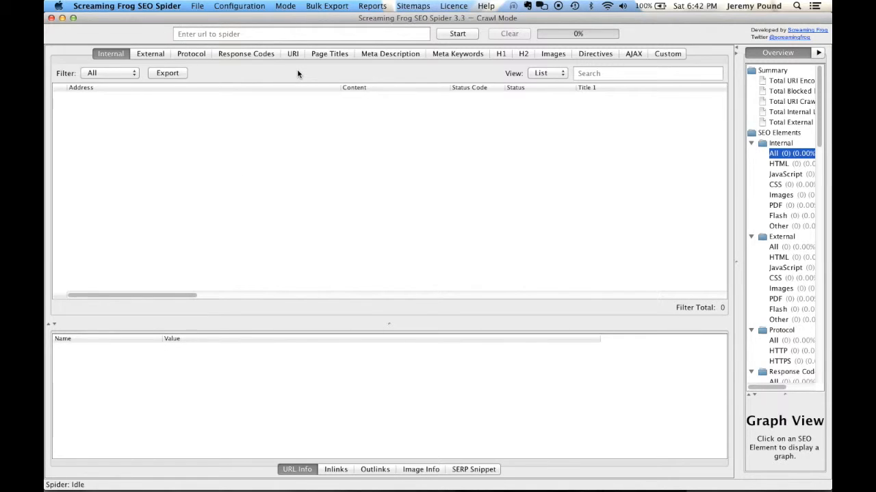
{"action": "left_click", "coordinate": [222, 35]}
{"action": "type", "text": "www,"}
{"action": "type", "text": "juicyresults.com"}
{"action": "key", "text": "Return"}
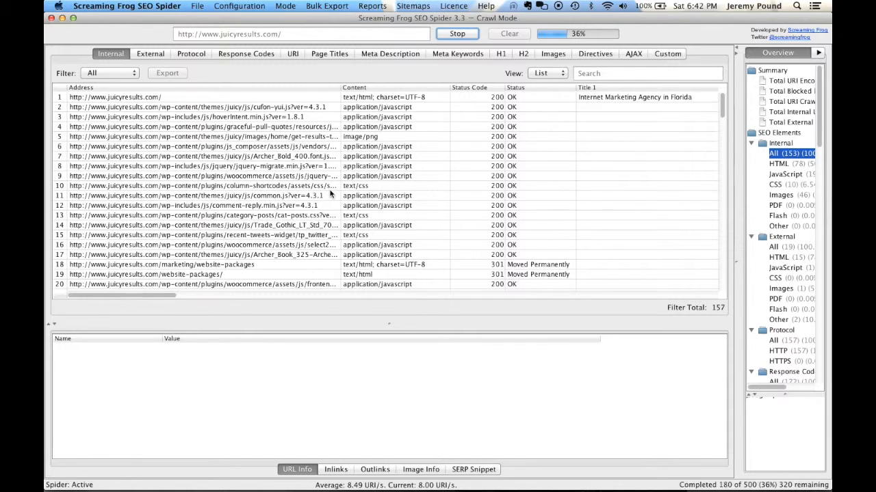
{"action": "scroll", "coordinate": [331, 195], "scroll_direction": "down", "scroll_amount": 10}
{"action": "scroll", "coordinate": [331, 195], "scroll_direction": "up", "scroll_amount": 10}
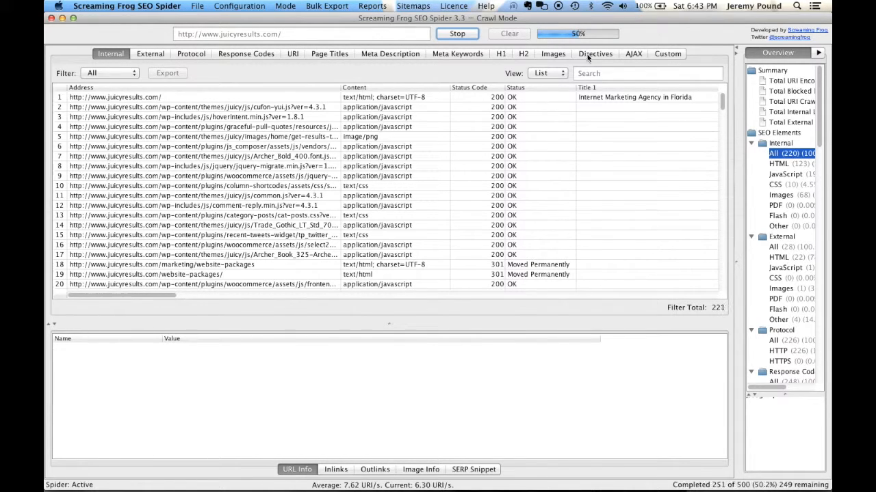
- Show the crawled page titles and examine the marketing-automation-agency page's address, title length and pixel width
{"action": "left_click", "coordinate": [330, 53]}
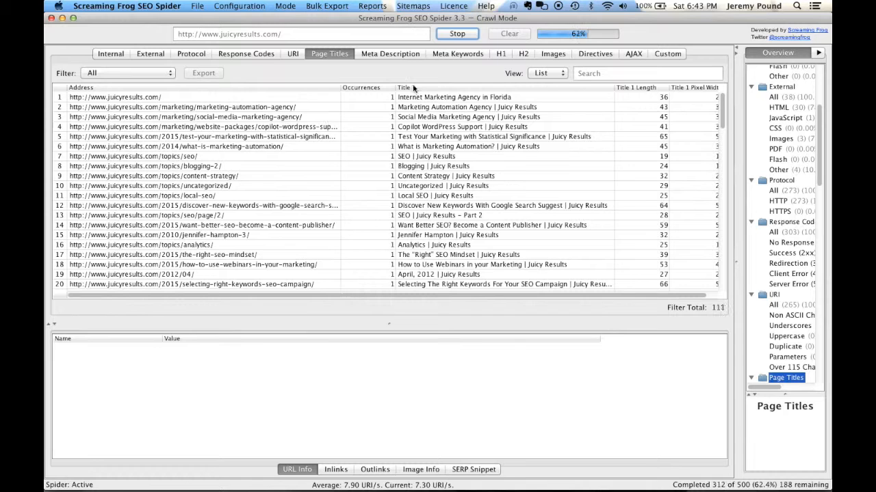
{"action": "left_click", "coordinate": [188, 98]}
{"action": "left_click", "coordinate": [188, 107]}
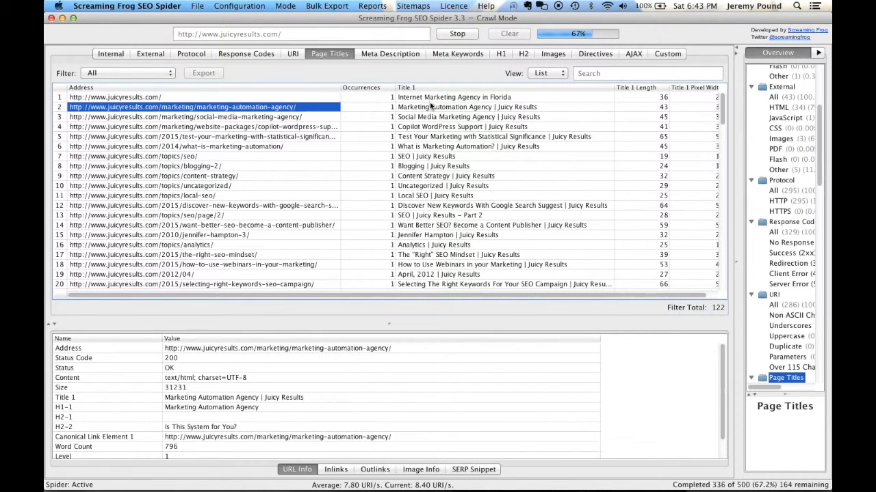
{"action": "left_click", "coordinate": [561, 110]}
{"action": "left_click", "coordinate": [623, 107]}
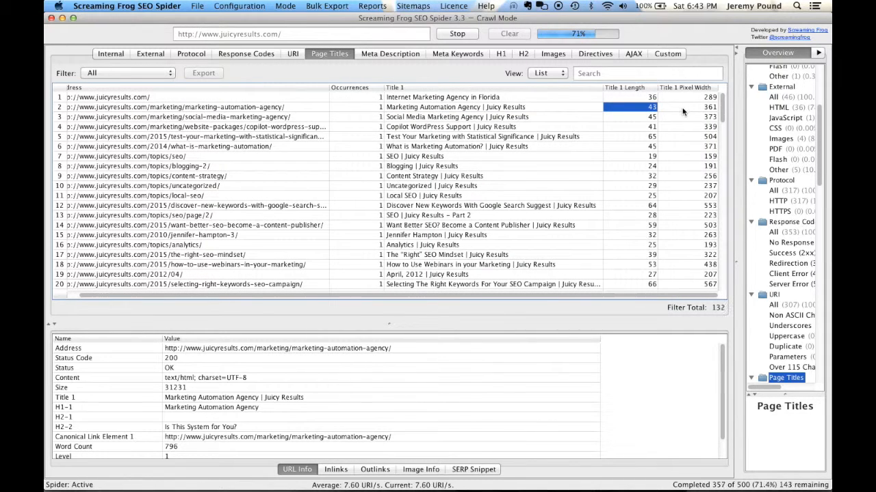
{"action": "left_click", "coordinate": [682, 108]}
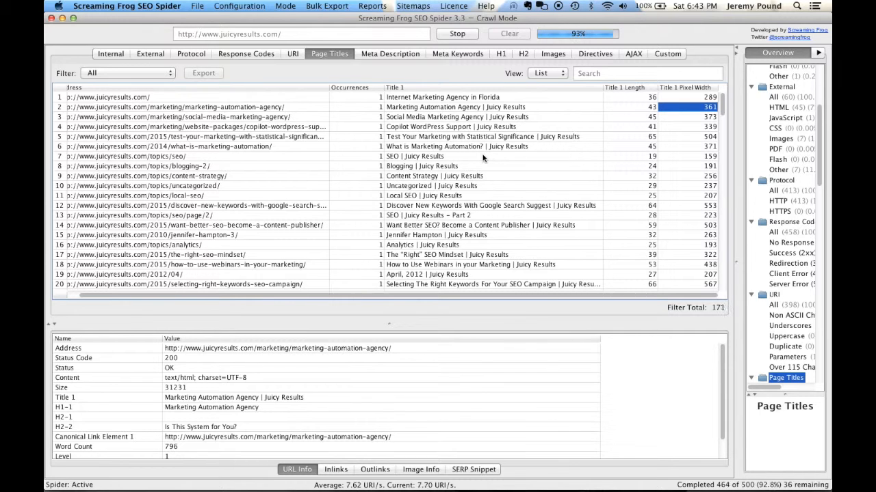
- Switch to Chrome to view the Google results for "screaming frog" again, and return to Screaming Frog SEO Spider
{"action": "key", "text": "super+Tab"}
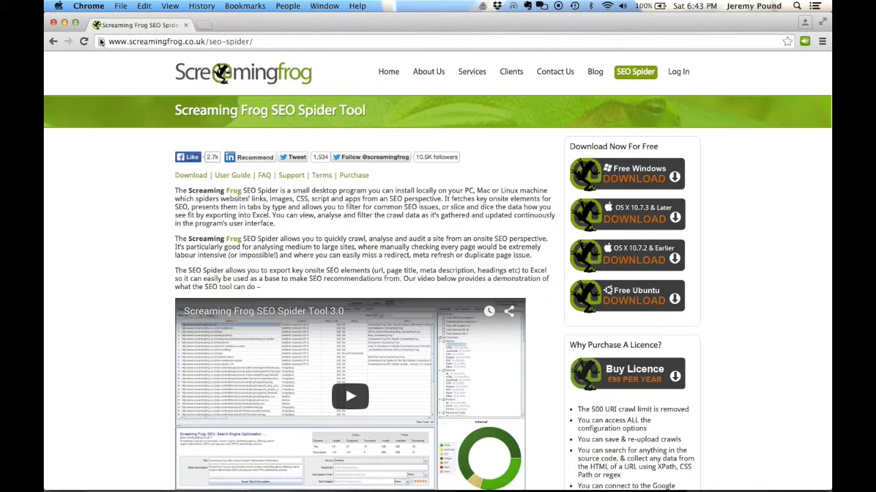
{"action": "left_click", "coordinate": [56, 41]}
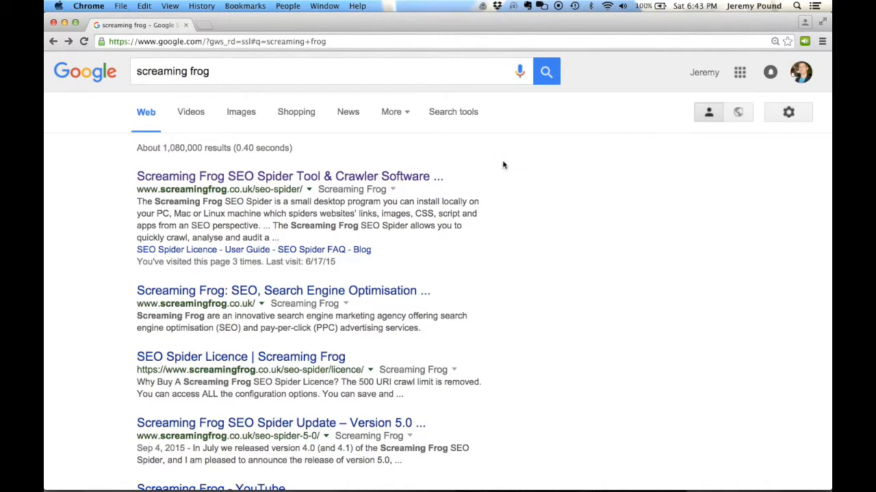
{"action": "left_click", "coordinate": [424, 297]}
{"action": "key", "text": "super+Tab"}
{"action": "left_click", "coordinate": [246, 272]}
{"action": "key", "text": "super+Tab"}
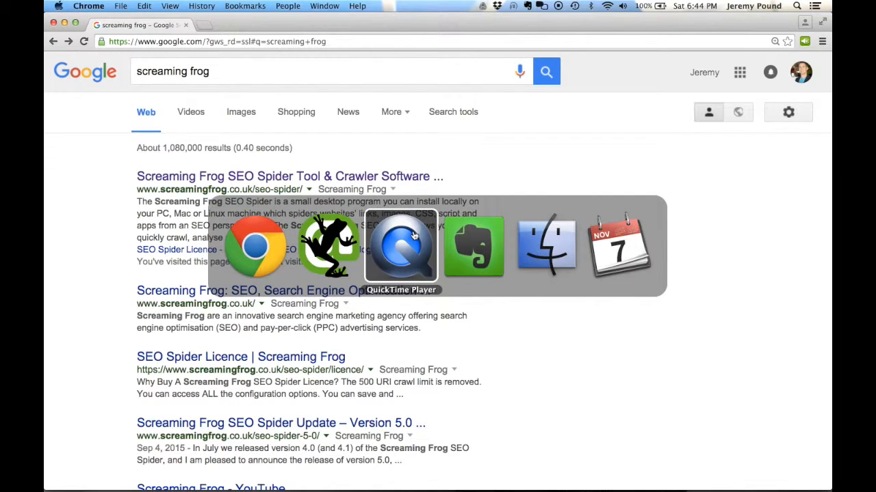
{"action": "left_click", "coordinate": [354, 244]}
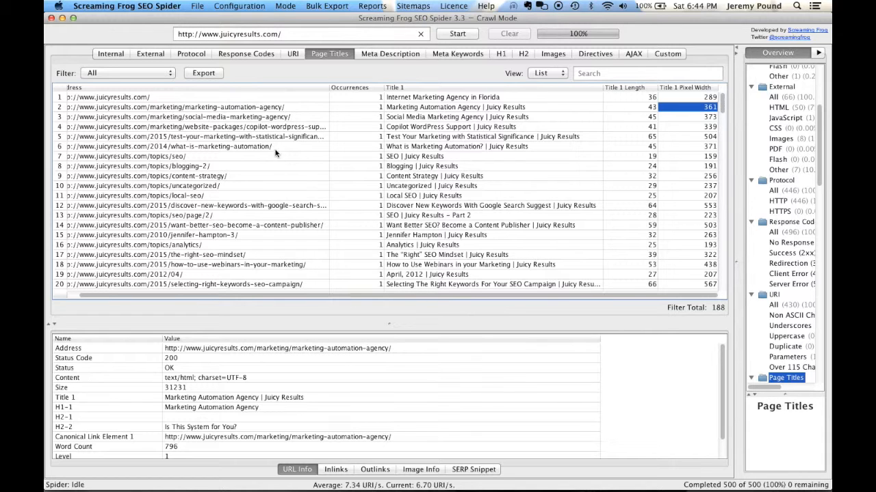
- Compare the topics/content-strategy page's address with its title and scan the titles of the pages listed below it
{"action": "left_click", "coordinate": [252, 177]}
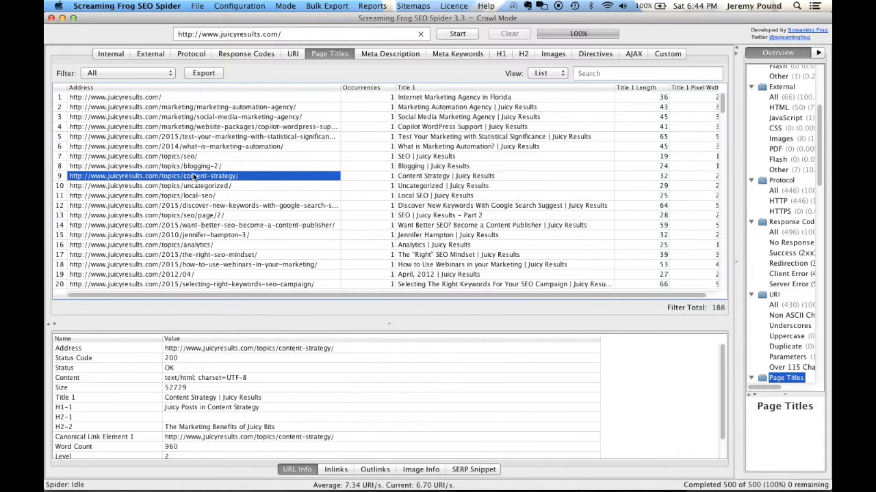
{"action": "left_click", "coordinate": [480, 176]}
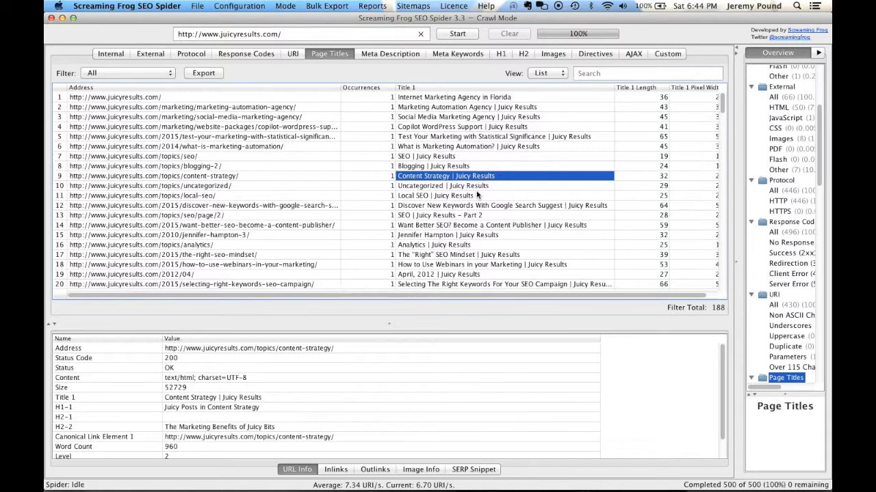
{"action": "scroll", "coordinate": [478, 195], "scroll_direction": "down", "scroll_amount": 5}
{"action": "scroll", "coordinate": [479, 195], "scroll_direction": "down", "scroll_amount": 8}
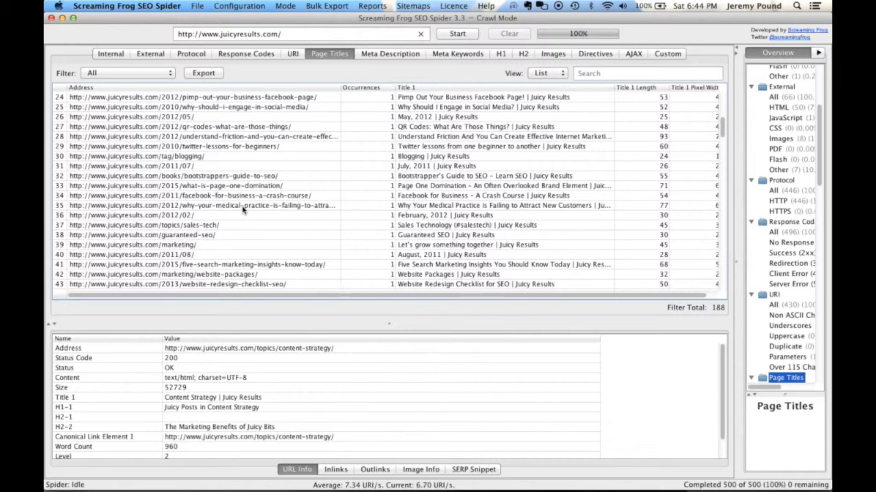
{"action": "scroll", "coordinate": [478, 195], "scroll_direction": "up", "scroll_amount": 5}
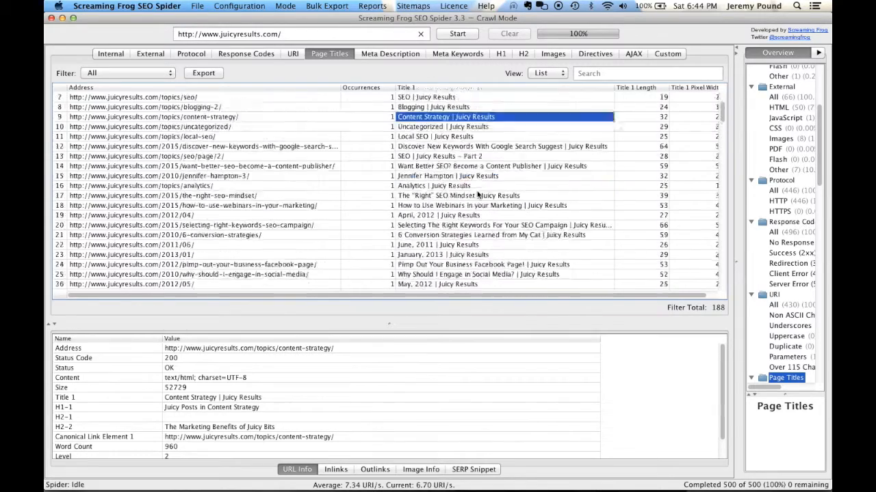
{"action": "scroll", "coordinate": [477, 198], "scroll_direction": "down", "scroll_amount": 6}
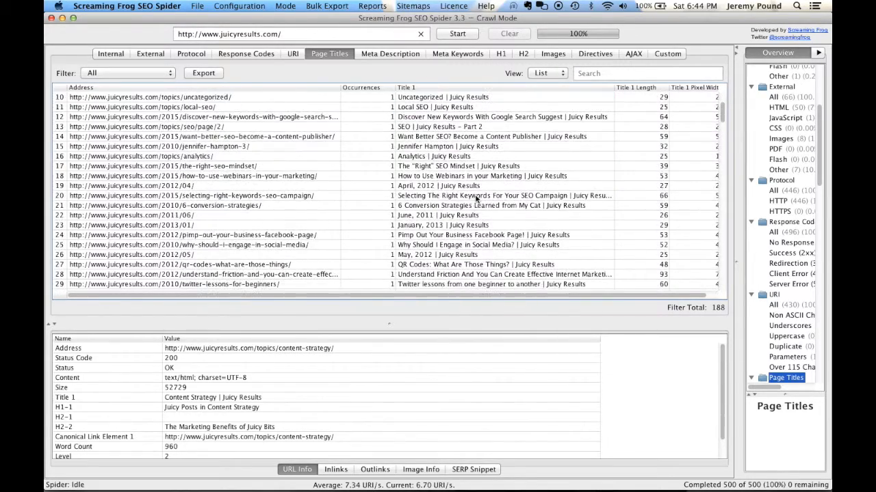
{"action": "scroll", "coordinate": [477, 199], "scroll_direction": "down", "scroll_amount": 2}
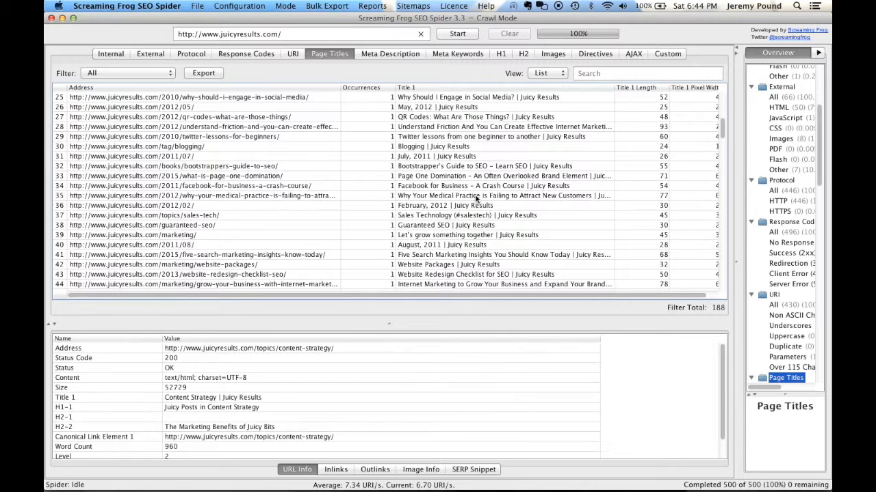
{"action": "scroll", "coordinate": [477, 199], "scroll_direction": "down", "scroll_amount": 4}
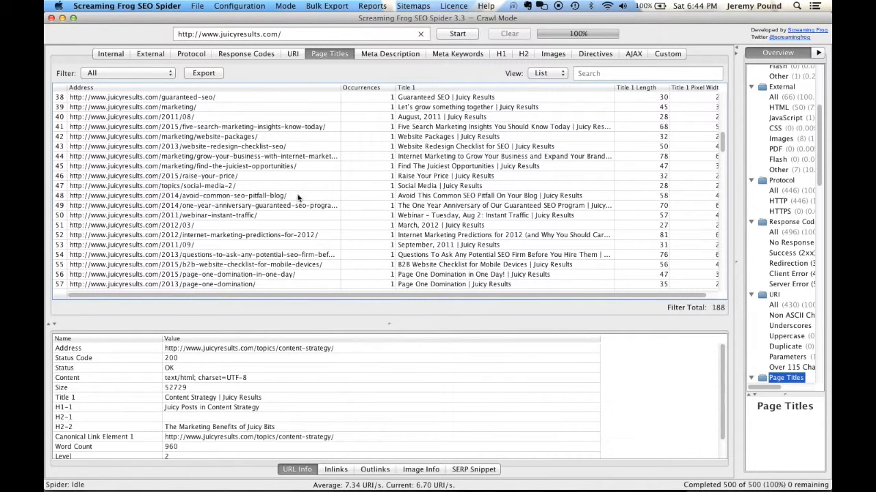
- Inspect the avoid-common-seo-pitfall-blog and internet-marketing-predictions-for-2012 pages, and read through the remaining page titles to the end of the list
{"action": "left_click", "coordinate": [206, 197]}
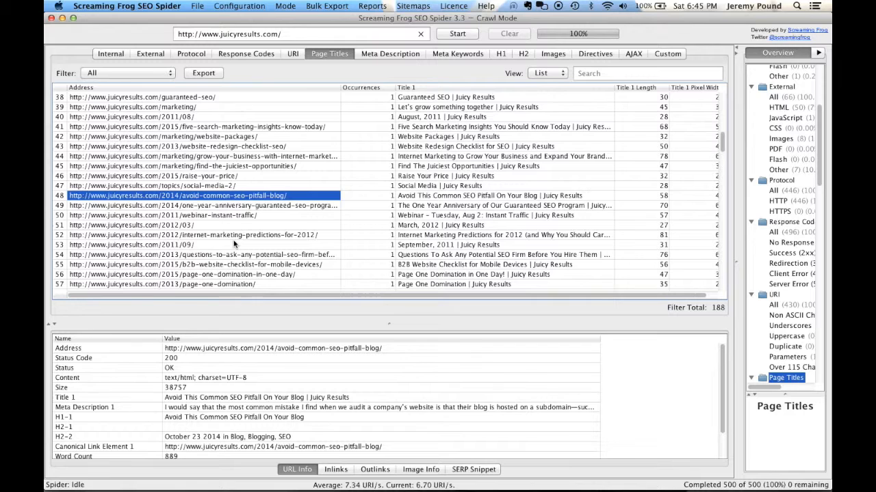
{"action": "scroll", "coordinate": [233, 243], "scroll_direction": "down", "scroll_amount": 1}
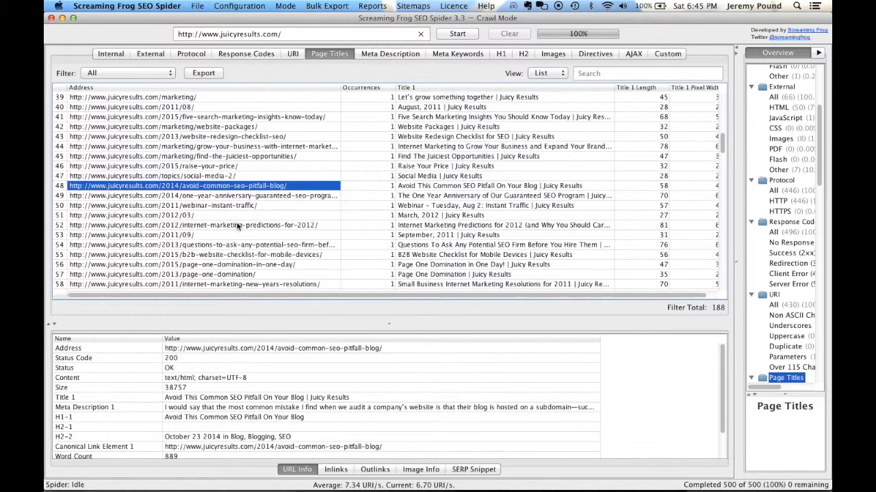
{"action": "left_click", "coordinate": [237, 225]}
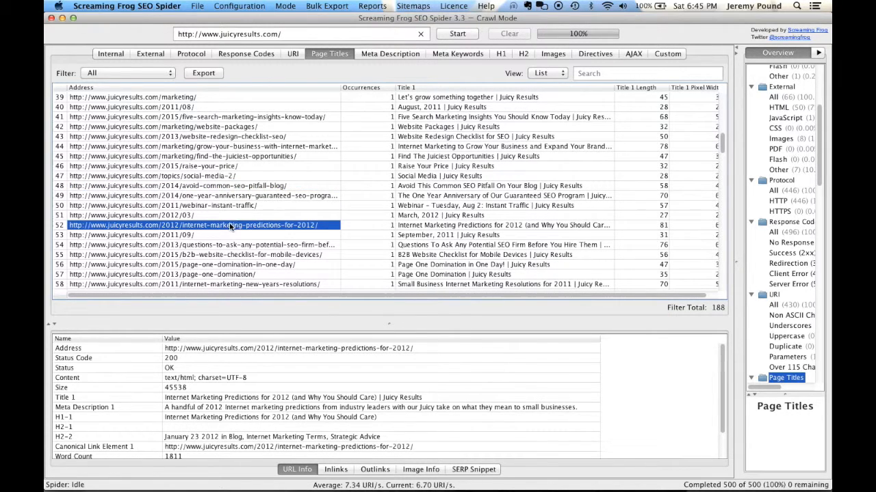
{"action": "left_click", "coordinate": [483, 228]}
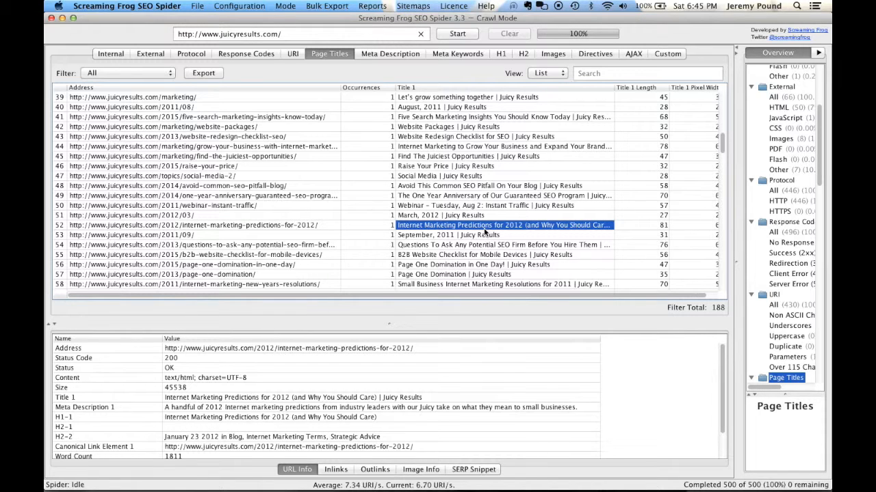
{"action": "scroll", "coordinate": [484, 232], "scroll_direction": "down", "scroll_amount": 10}
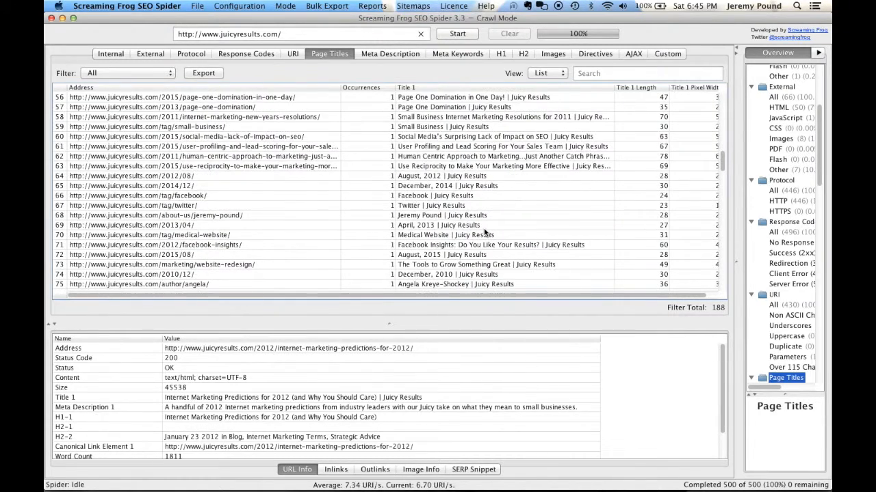
{"action": "scroll", "coordinate": [483, 232], "scroll_direction": "down", "scroll_amount": 20}
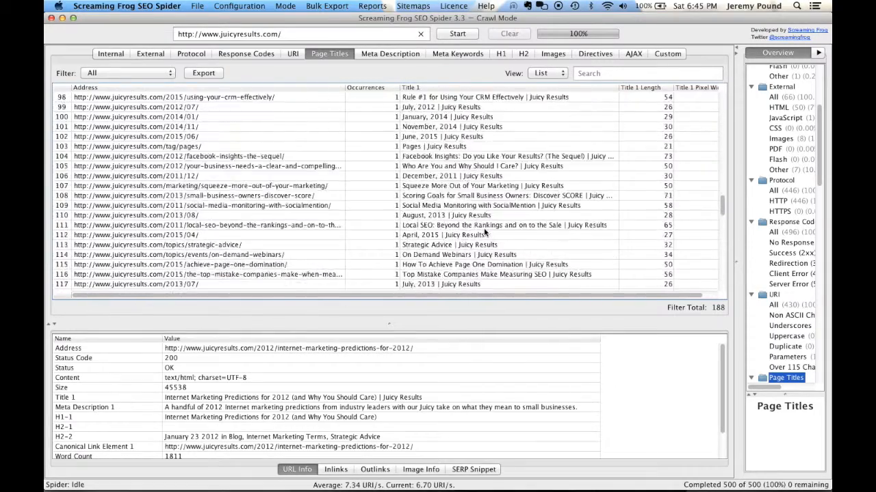
{"action": "scroll", "coordinate": [484, 233], "scroll_direction": "down", "scroll_amount": 18}
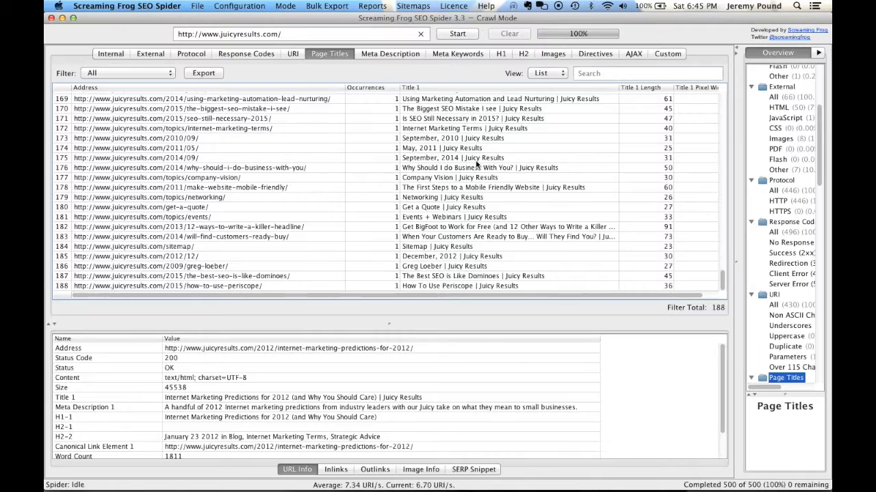
- Return to the start of the page title list and show the H1 headings of the crawled pages
{"action": "scroll", "coordinate": [476, 164], "scroll_direction": "up", "scroll_amount": 20}
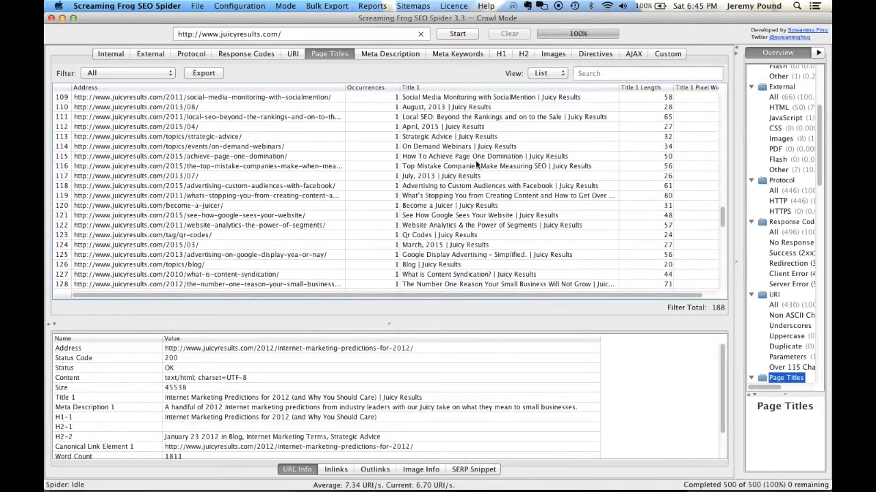
{"action": "scroll", "coordinate": [477, 164], "scroll_direction": "up", "scroll_amount": 20}
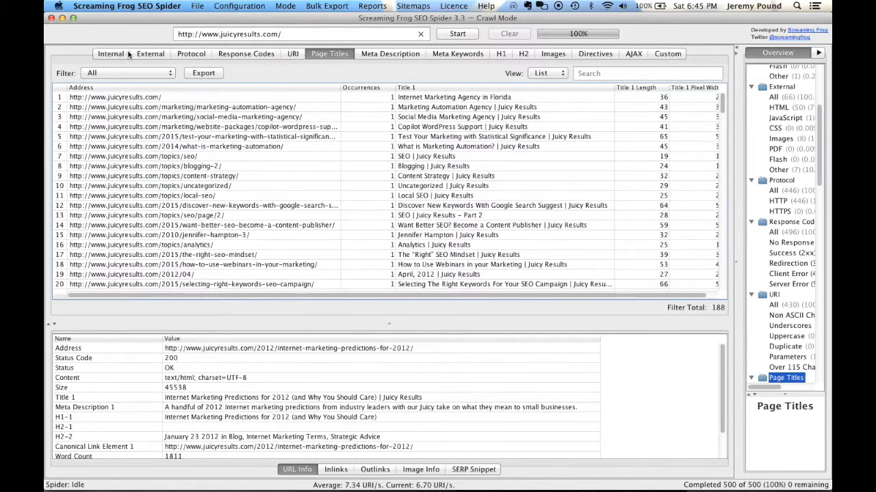
{"action": "left_click", "coordinate": [503, 53]}
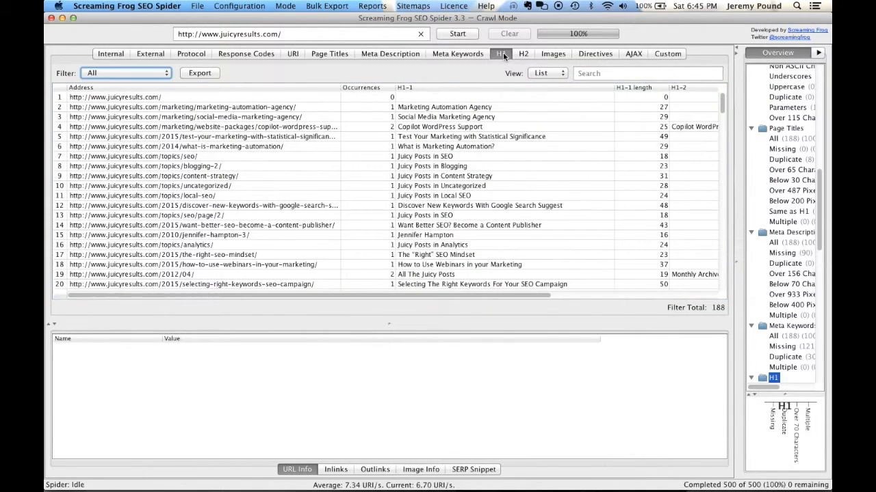
- List all internal URLs, sort them by word count from highest to lowest, and check which pages have the most words
{"action": "left_click", "coordinate": [112, 54]}
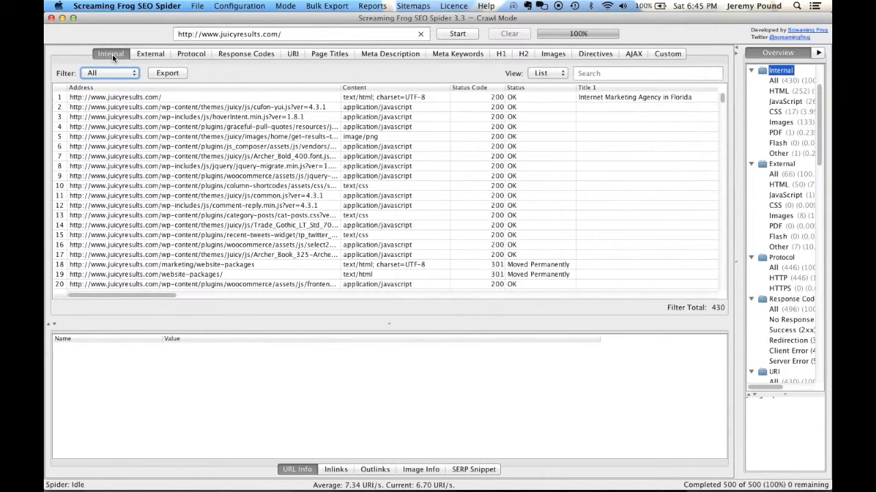
{"action": "scroll", "coordinate": [607, 146], "scroll_direction": "right", "scroll_amount": 15}
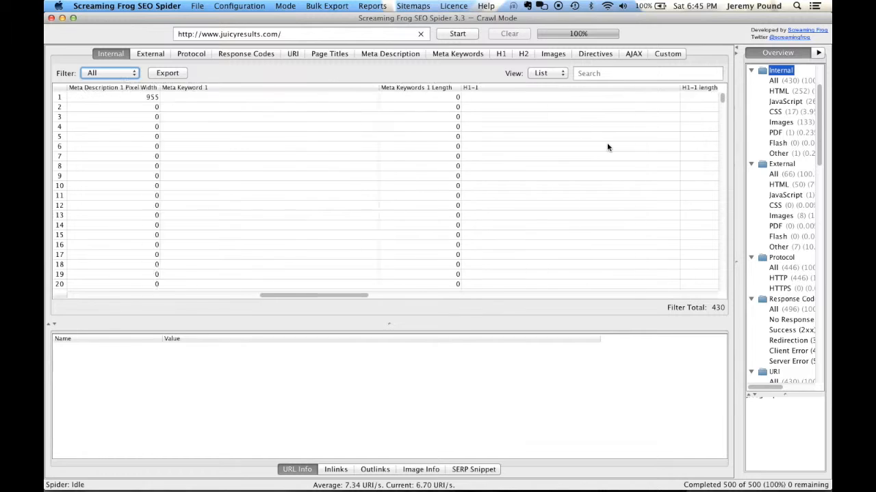
{"action": "scroll", "coordinate": [607, 146], "scroll_direction": "right", "scroll_amount": 15}
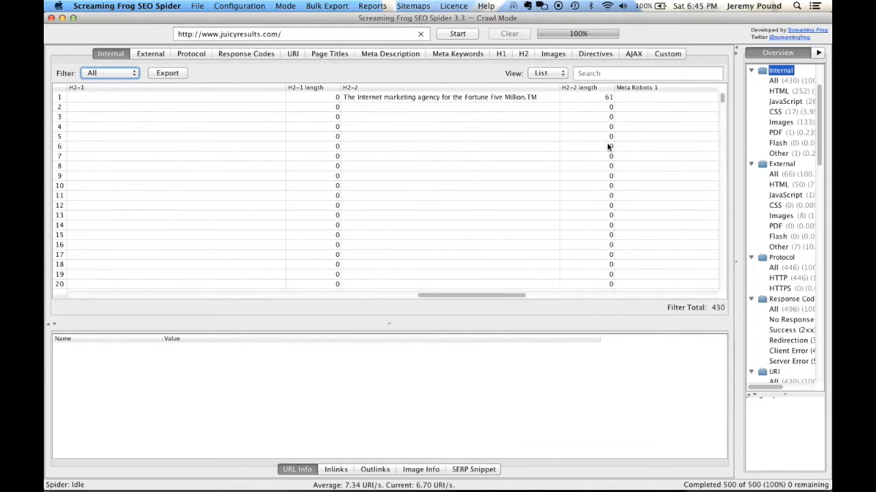
{"action": "scroll", "coordinate": [607, 143], "scroll_direction": "right", "scroll_amount": 10}
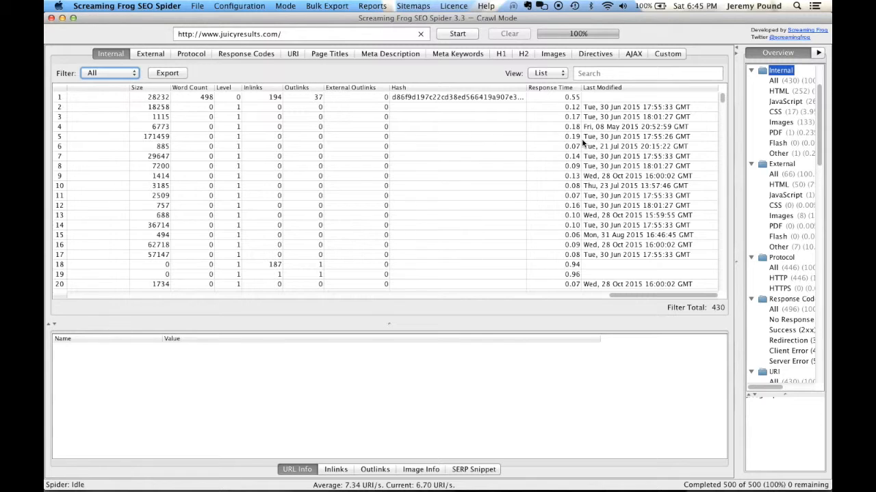
{"action": "left_click", "coordinate": [195, 87]}
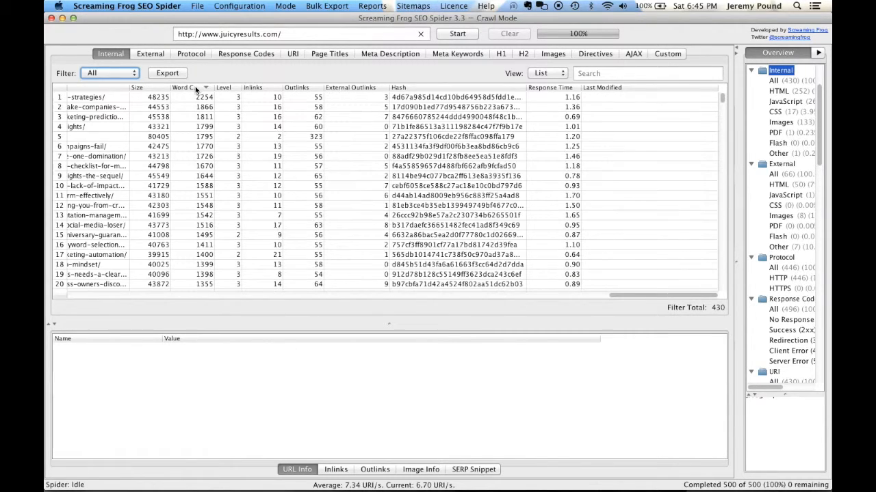
{"action": "scroll", "coordinate": [197, 140], "scroll_direction": "left", "scroll_amount": 10}
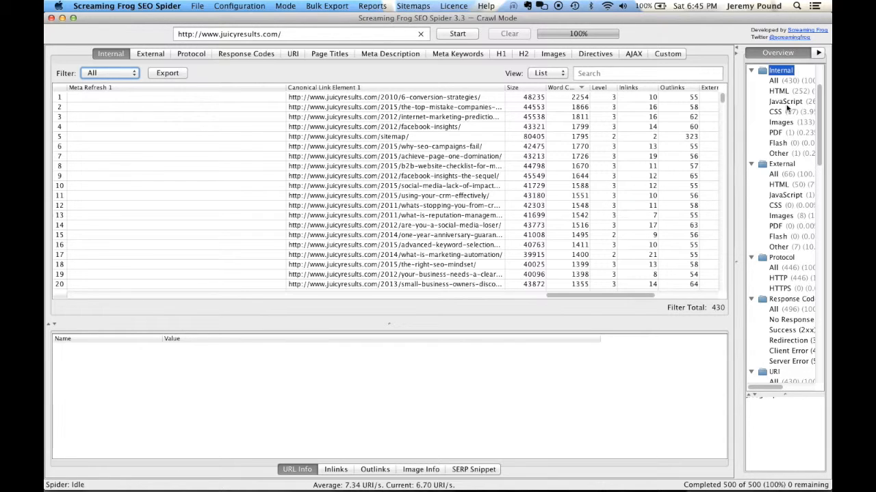
- Limit the internal URLs to HTML pages and sort them by word count from lowest to highest
{"action": "left_click", "coordinate": [777, 92]}
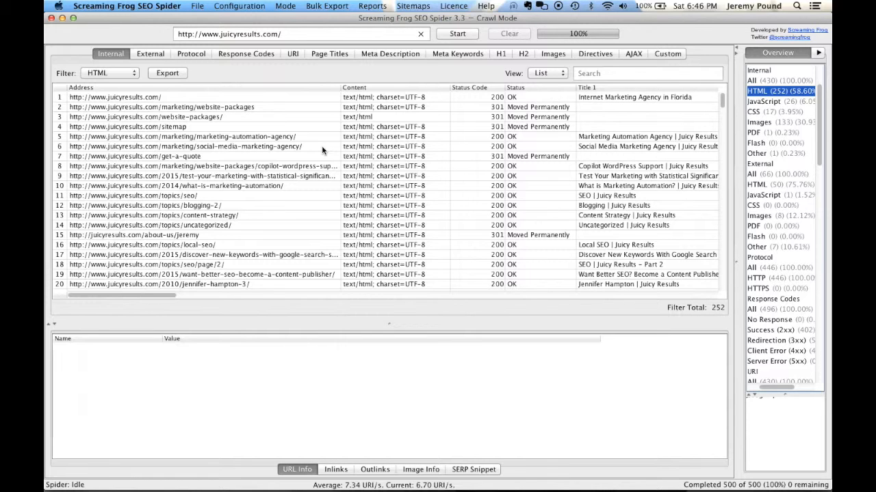
{"action": "scroll", "coordinate": [423, 178], "scroll_direction": "right", "scroll_amount": 5}
{"action": "scroll", "coordinate": [423, 177], "scroll_direction": "right", "scroll_amount": 3}
{"action": "scroll", "coordinate": [423, 178], "scroll_direction": "right", "scroll_amount": 6}
{"action": "scroll", "coordinate": [423, 176], "scroll_direction": "right", "scroll_amount": 8}
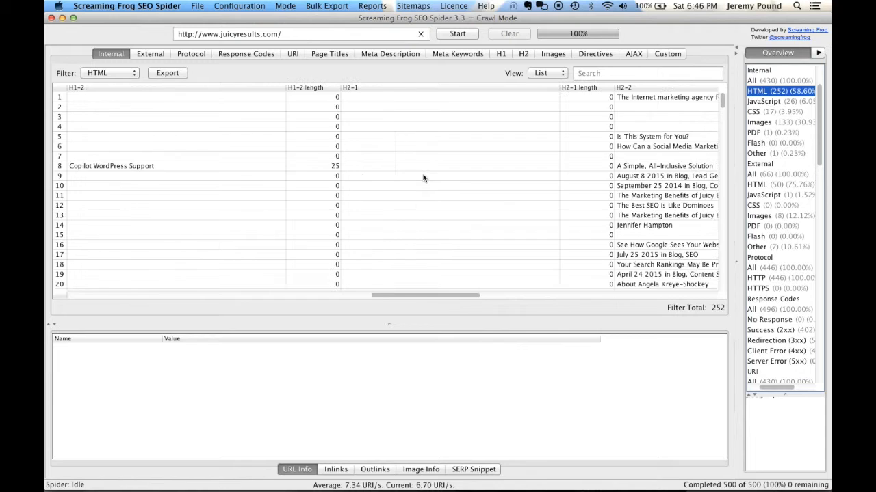
{"action": "scroll", "coordinate": [423, 178], "scroll_direction": "right", "scroll_amount": 8}
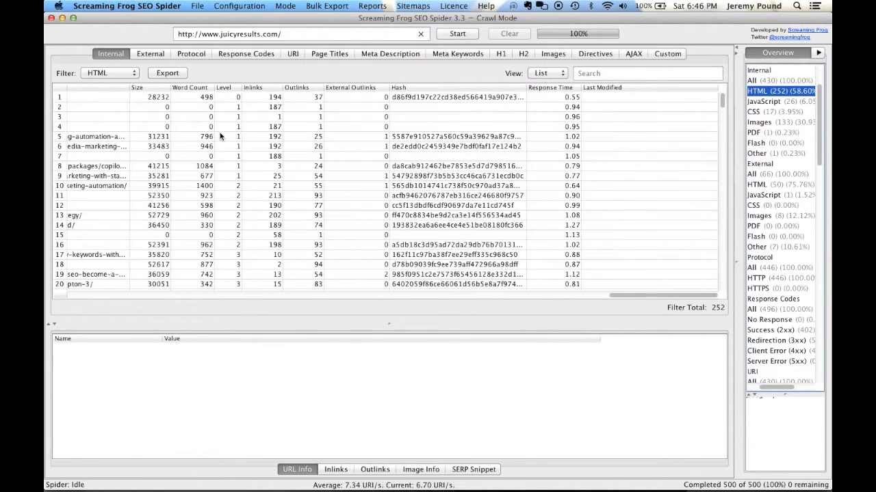
{"action": "left_click", "coordinate": [201, 88]}
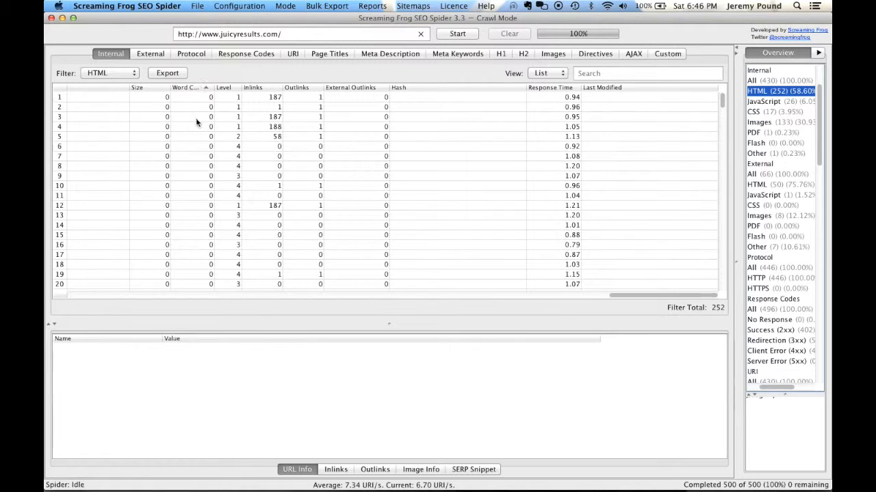
- Examine the HTML pages with the lowest word counts, comparing their addresses and status codes with their link figures
{"action": "scroll", "coordinate": [202, 198], "scroll_direction": "down", "scroll_amount": 4}
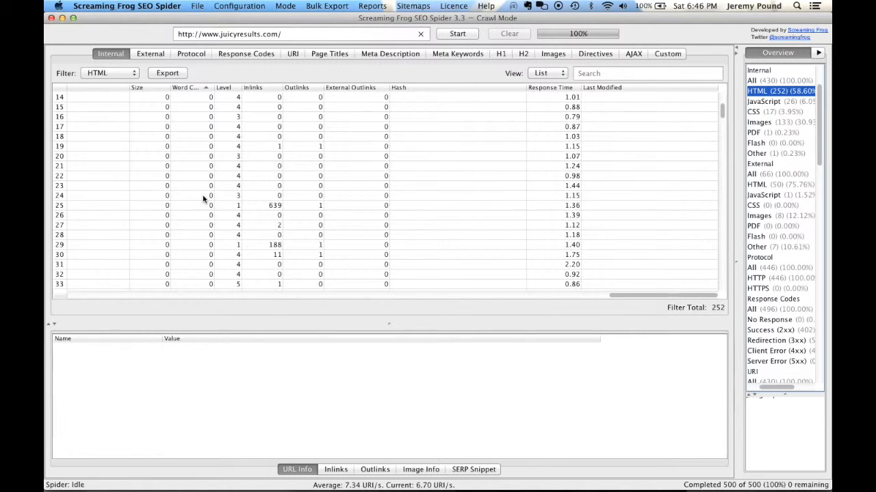
{"action": "scroll", "coordinate": [203, 195], "scroll_direction": "left", "scroll_amount": 10}
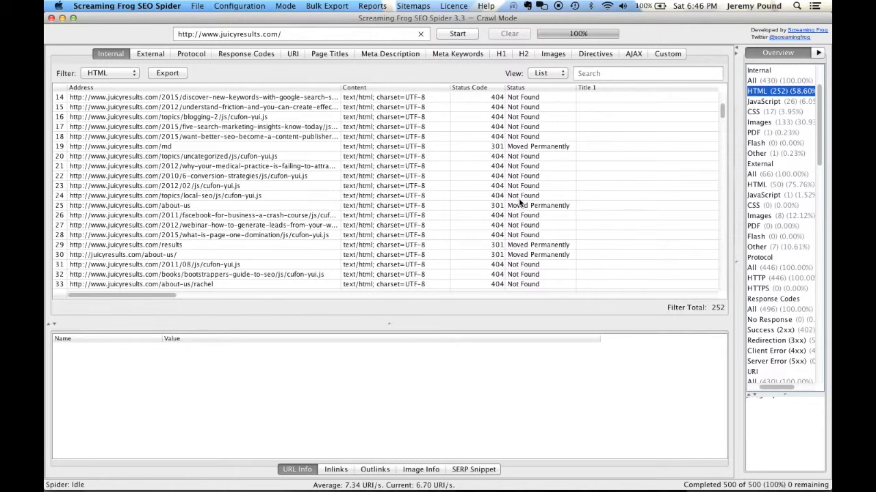
{"action": "scroll", "coordinate": [519, 203], "scroll_direction": "right", "scroll_amount": 15}
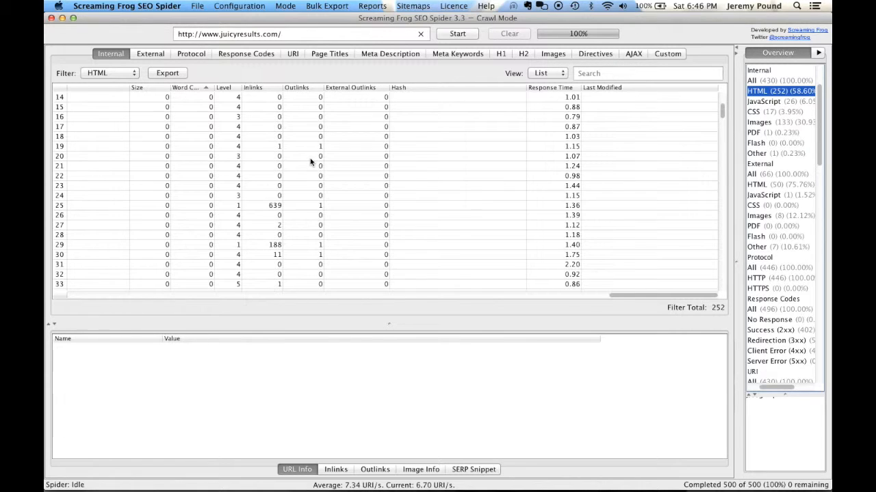
{"action": "scroll", "coordinate": [310, 161], "scroll_direction": "left", "scroll_amount": 10}
{"action": "scroll", "coordinate": [310, 161], "scroll_direction": "up", "scroll_amount": 5}
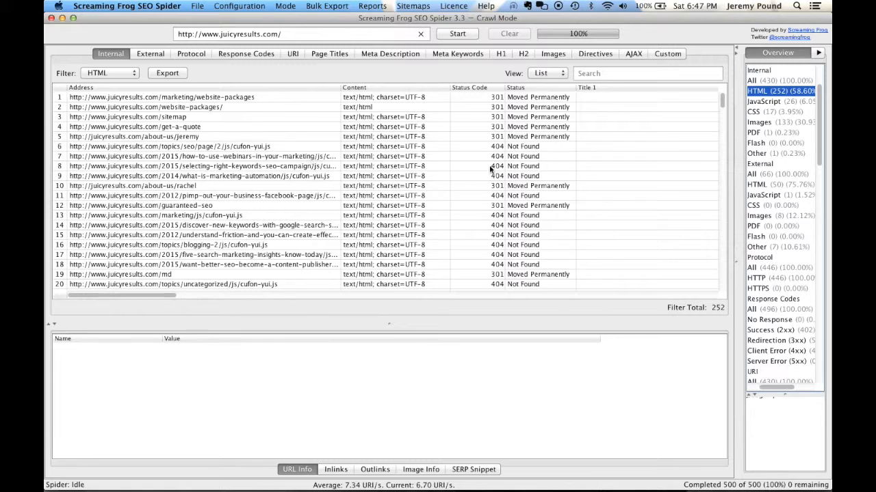
- View the external HTML links found in the crawl, and return to the internal HTML pages
{"action": "left_click", "coordinate": [774, 189]}
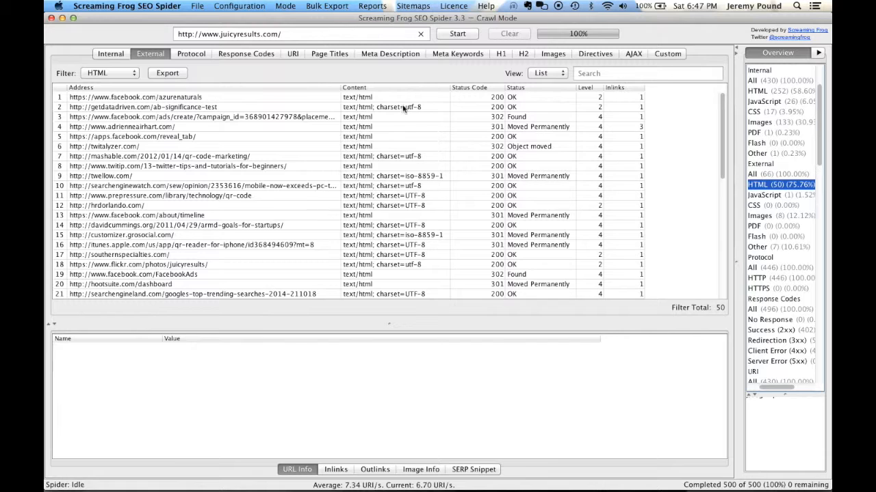
{"action": "left_click", "coordinate": [111, 53]}
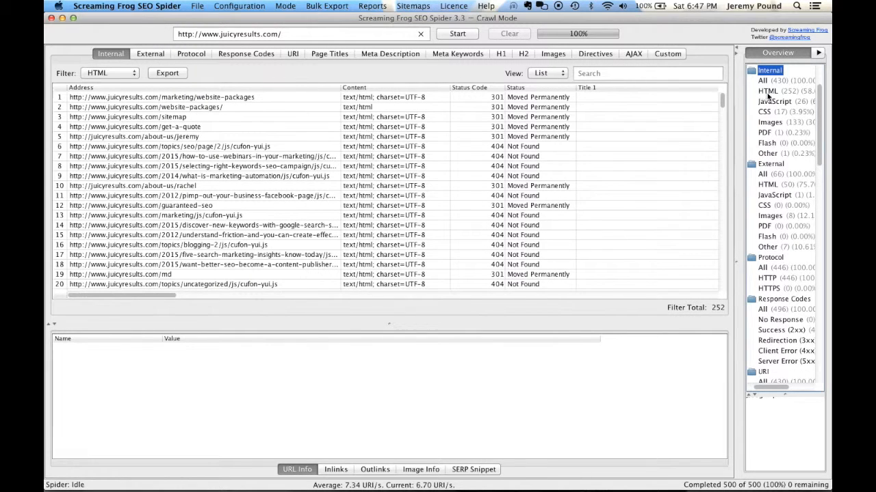
{"action": "left_click", "coordinate": [767, 93]}
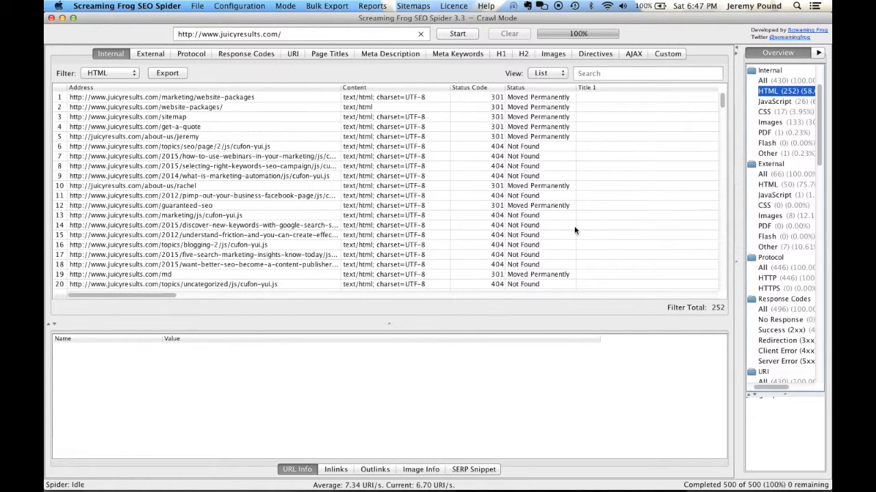
- Scan the status codes of the internal HTML pages again and return to the start of the list
{"action": "scroll", "coordinate": [529, 175], "scroll_direction": "down", "scroll_amount": 5}
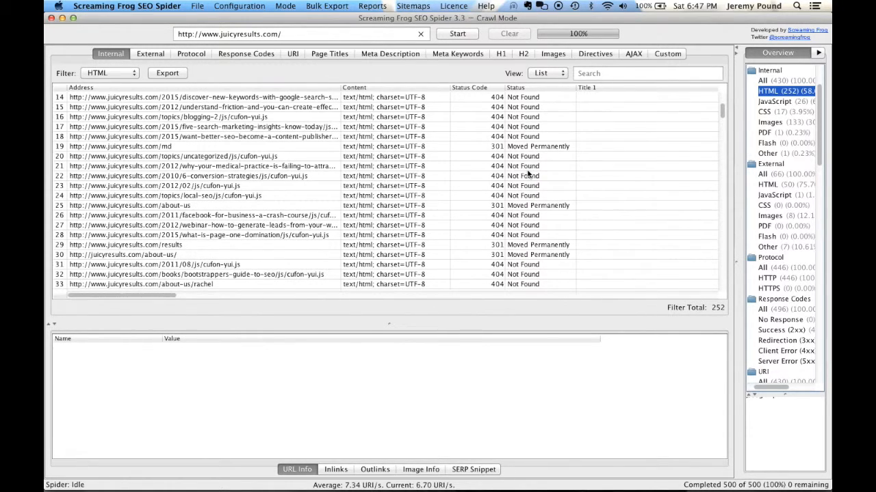
{"action": "scroll", "coordinate": [528, 175], "scroll_direction": "up", "scroll_amount": 5}
{"action": "scroll", "coordinate": [528, 175], "scroll_direction": "right", "scroll_amount": 5}
{"action": "scroll", "coordinate": [528, 175], "scroll_direction": "left", "scroll_amount": 5}
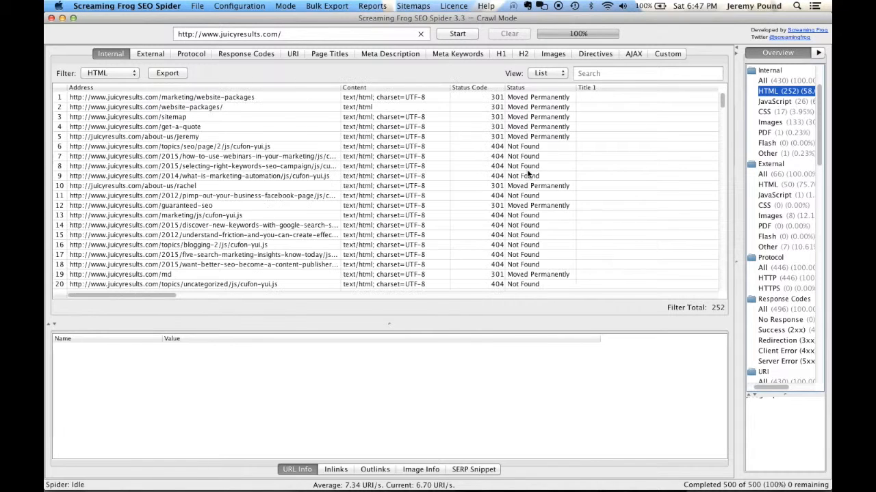